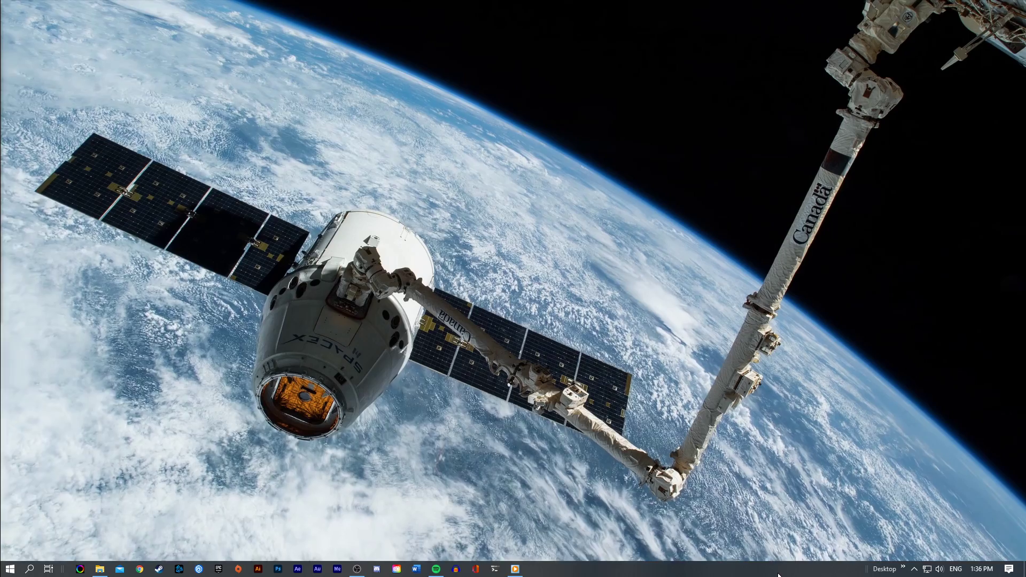
- Act on a background app from the hidden system-tray icons
left_click(915, 569)
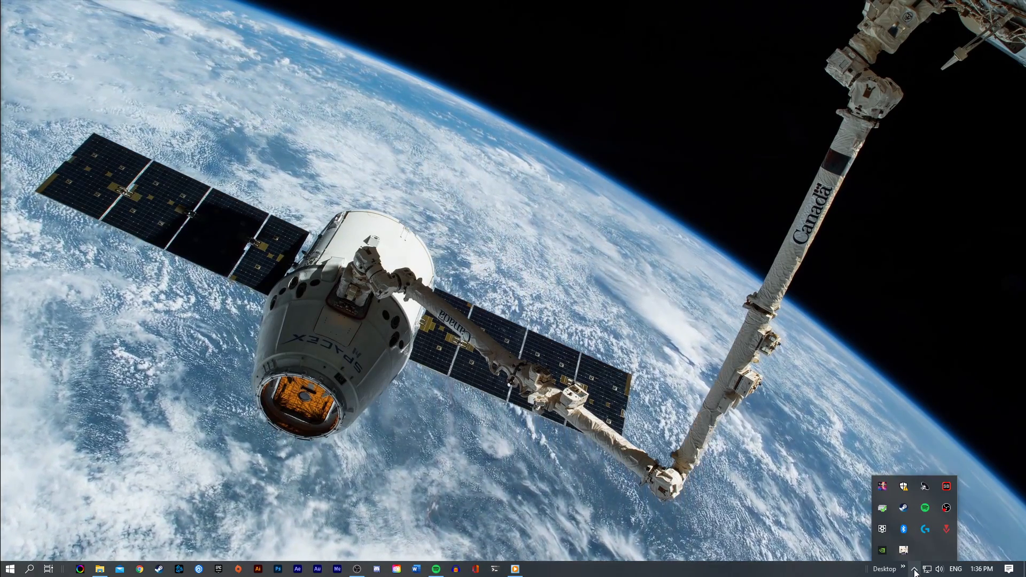
right_click(904, 551)
left_click(922, 553)
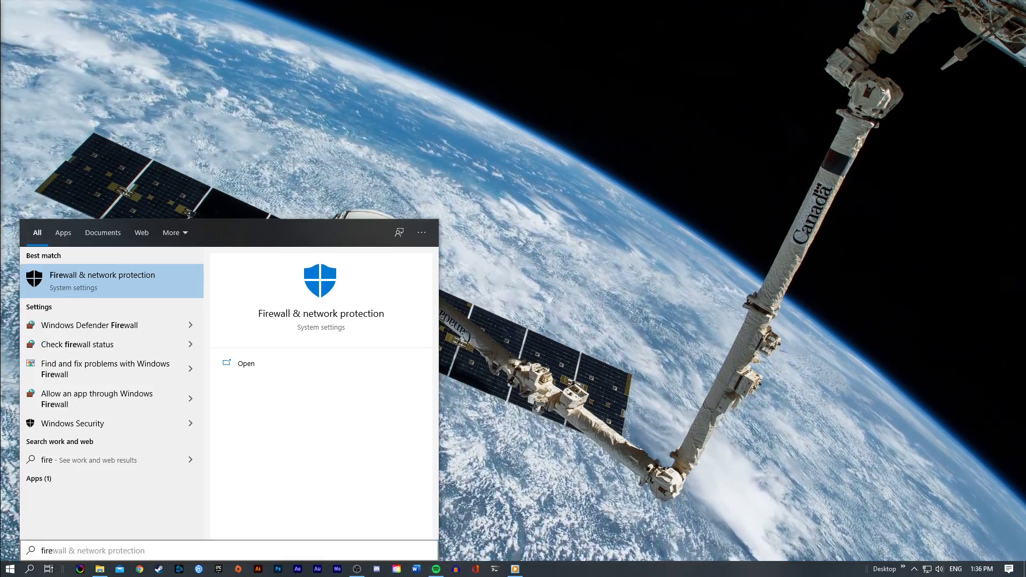
- Open the 'Allow an app through firewall' list from Firewall & network protection and start 'Allow another app'
key("Return")
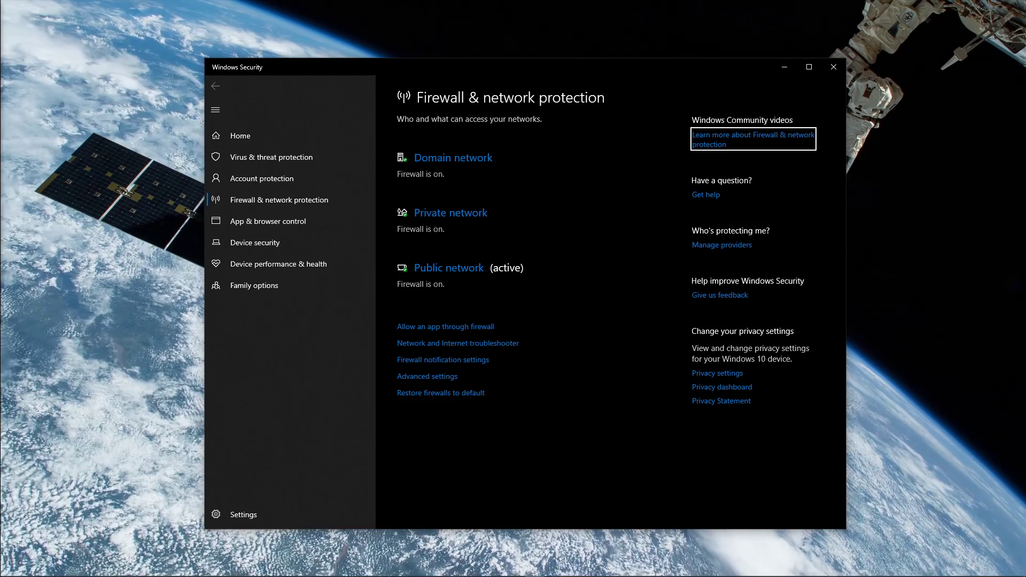
left_click(422, 328)
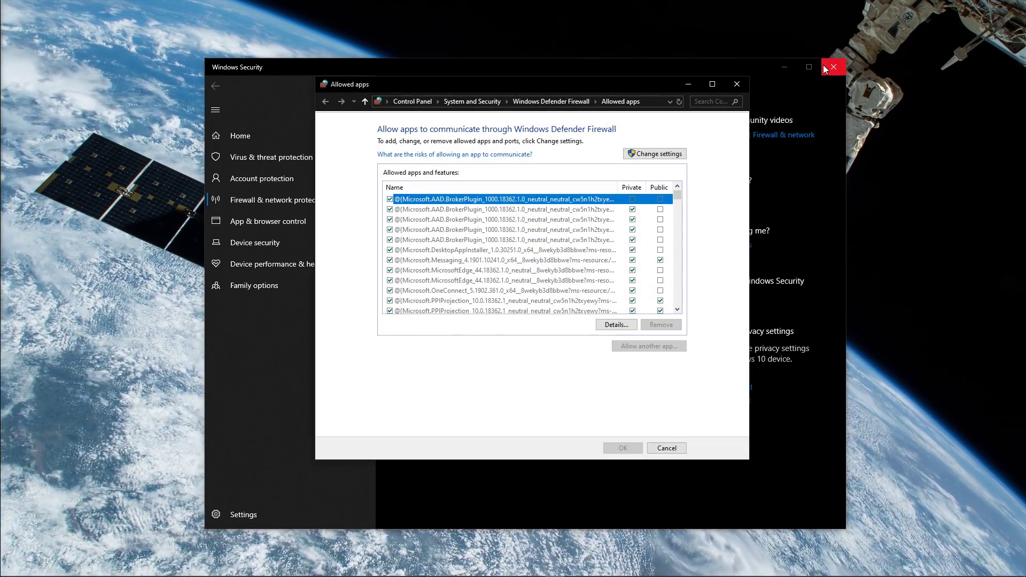
left_click(832, 66)
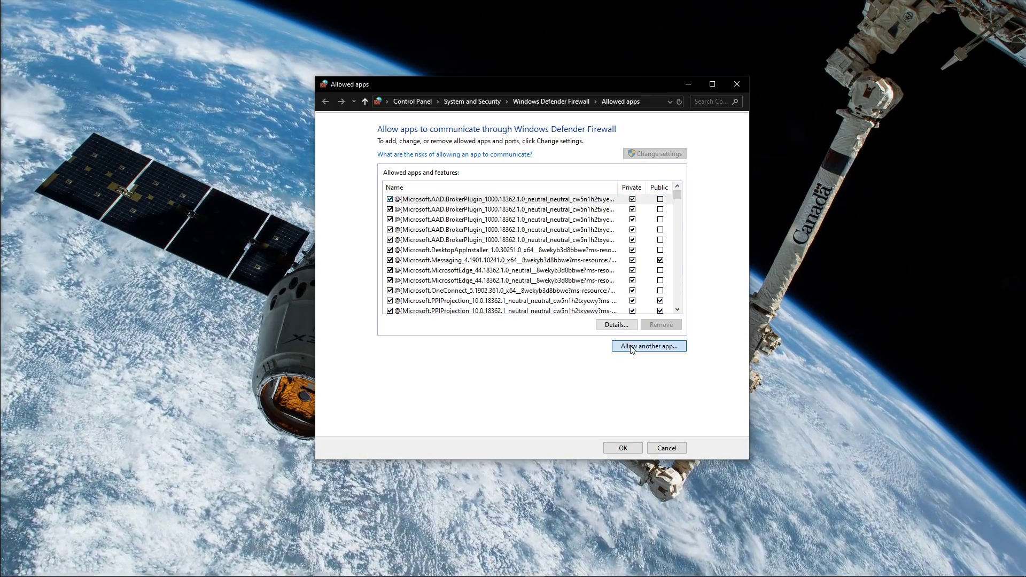
left_click(632, 348)
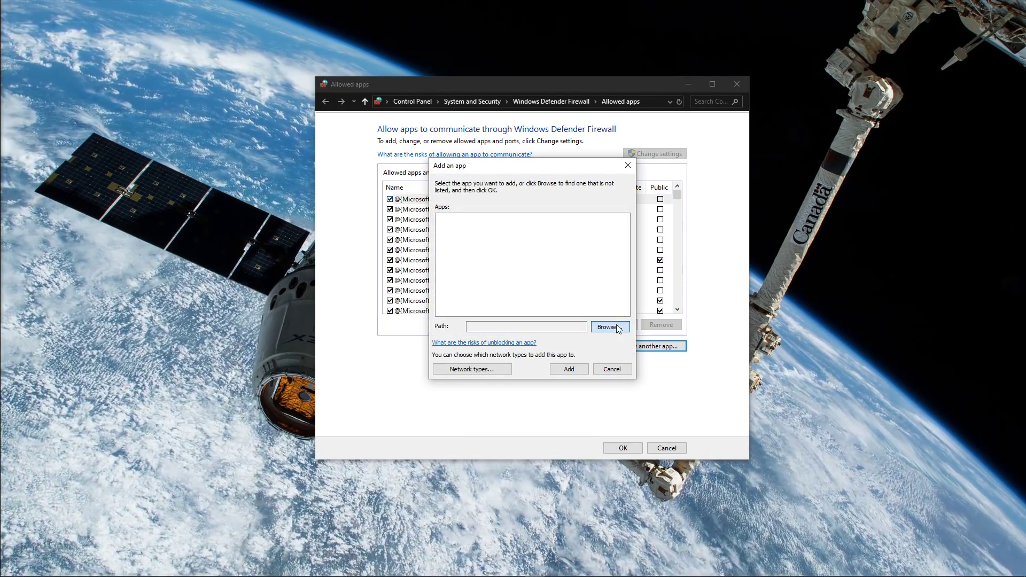
- Browse to This PC > Windows (C:) > Program Files > Genshin Impact and select launcher
left_click(608, 326)
left_click_drag(625, 195, 460, 126)
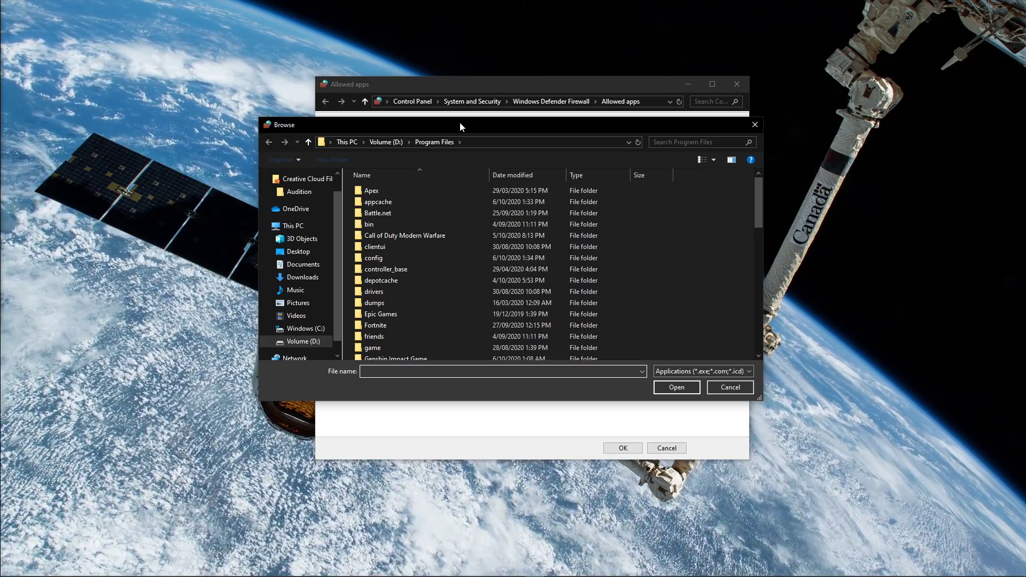
left_click(346, 144)
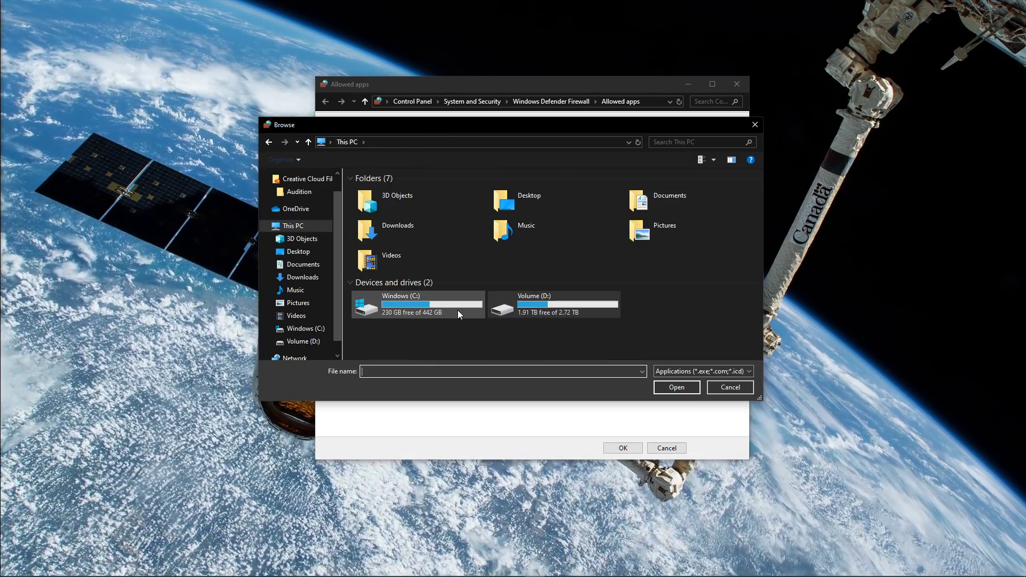
double_click(457, 310)
double_click(396, 207)
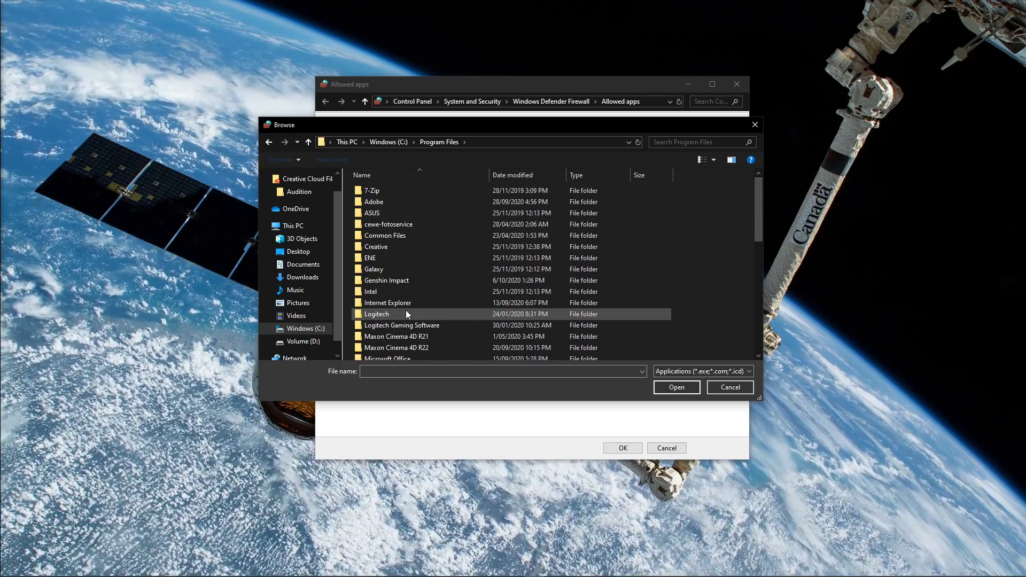
scroll(407, 310, "down", 2)
scroll(405, 310, "down", 1)
scroll(406, 311, "up", 1)
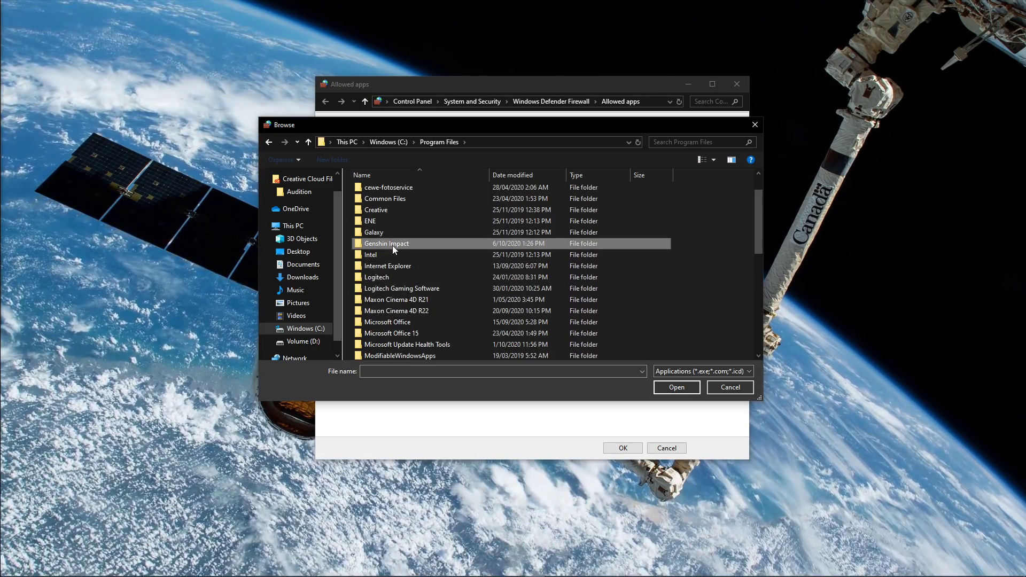
double_click(392, 245)
scroll(392, 246, "down", 3)
left_click(387, 309)
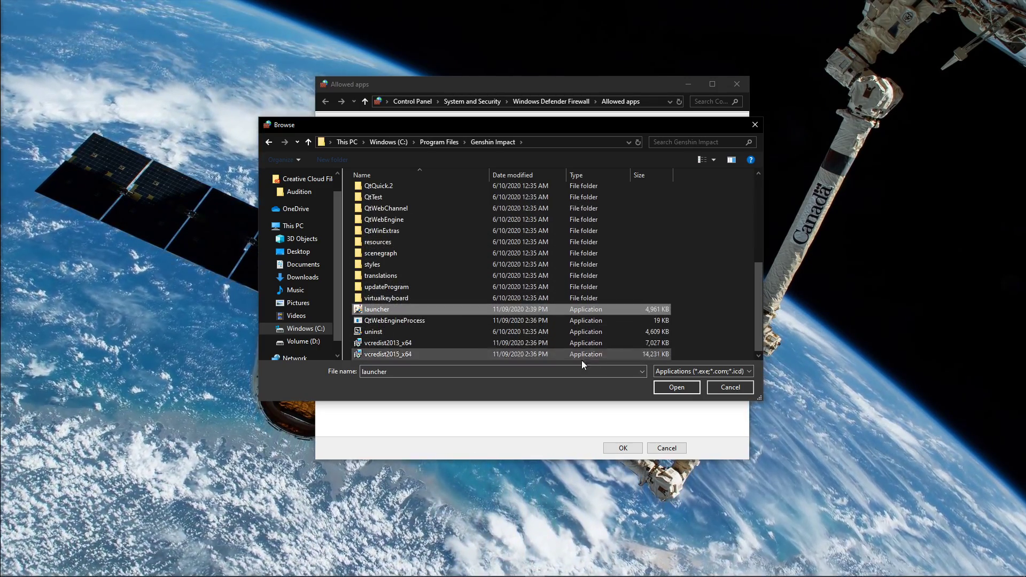
- Add launcher to the allowed apps with Private and Public checked, and confirm with OK
left_click(676, 388)
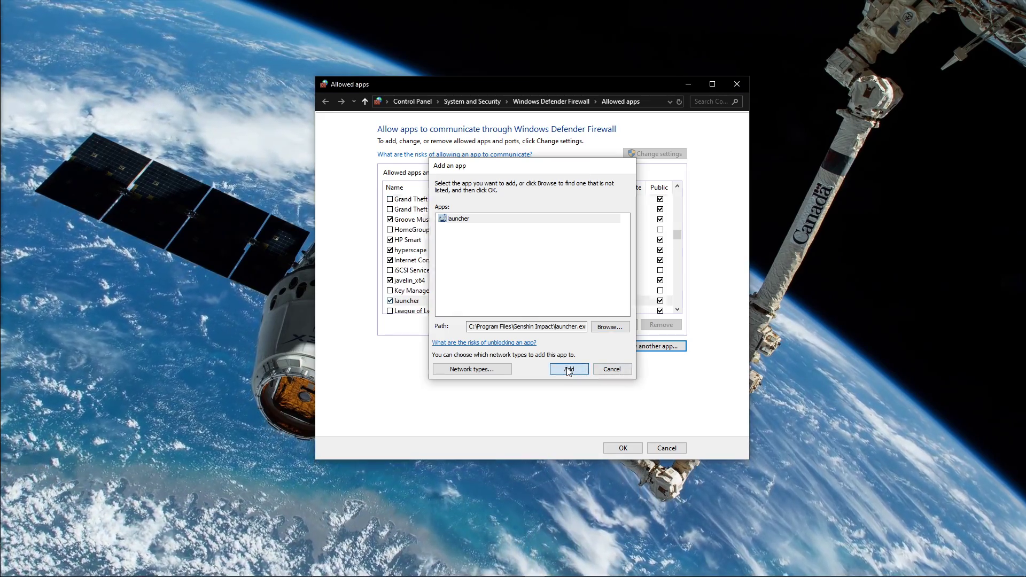
left_click(569, 370)
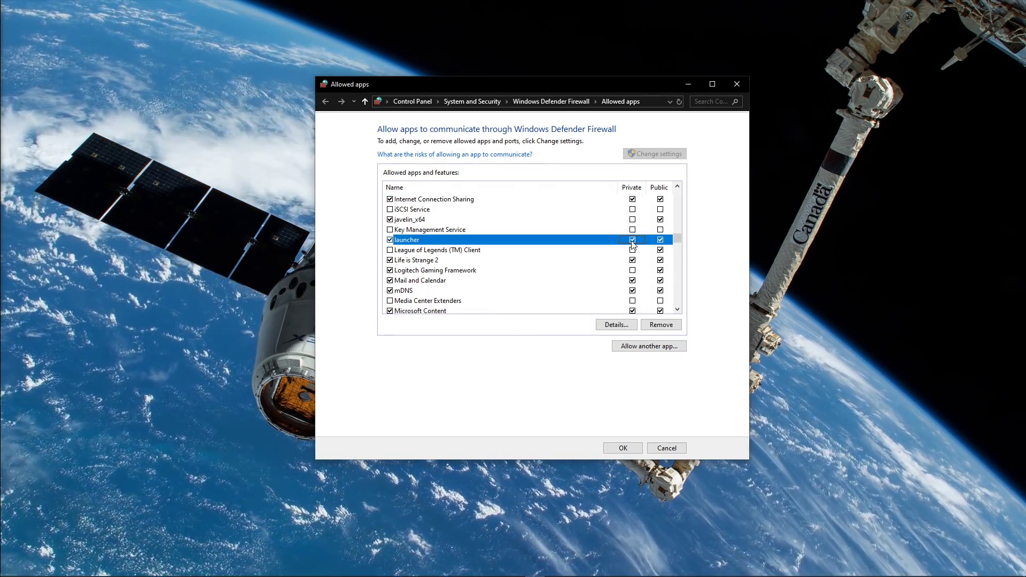
left_click(623, 448)
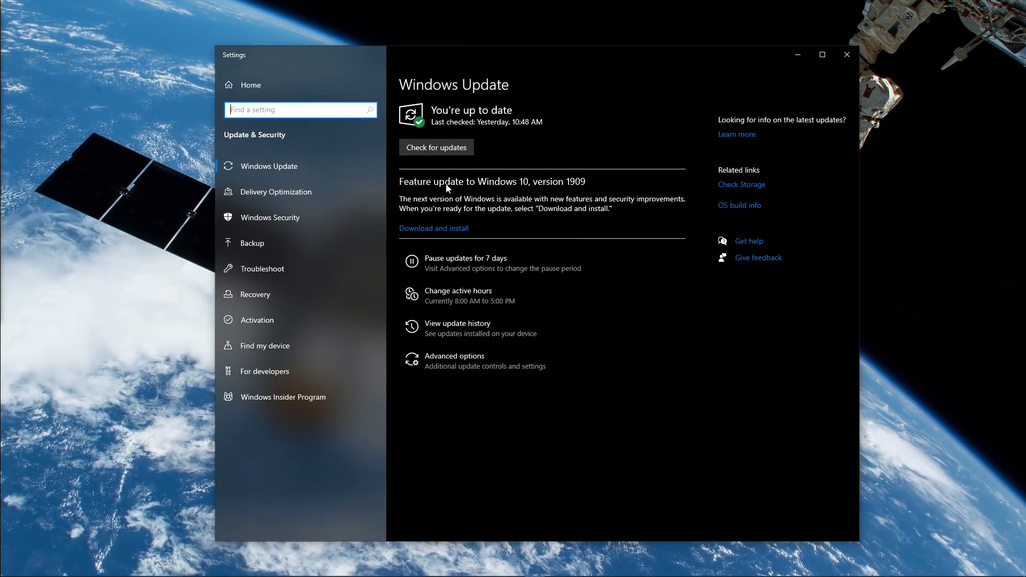
left_click(847, 54)
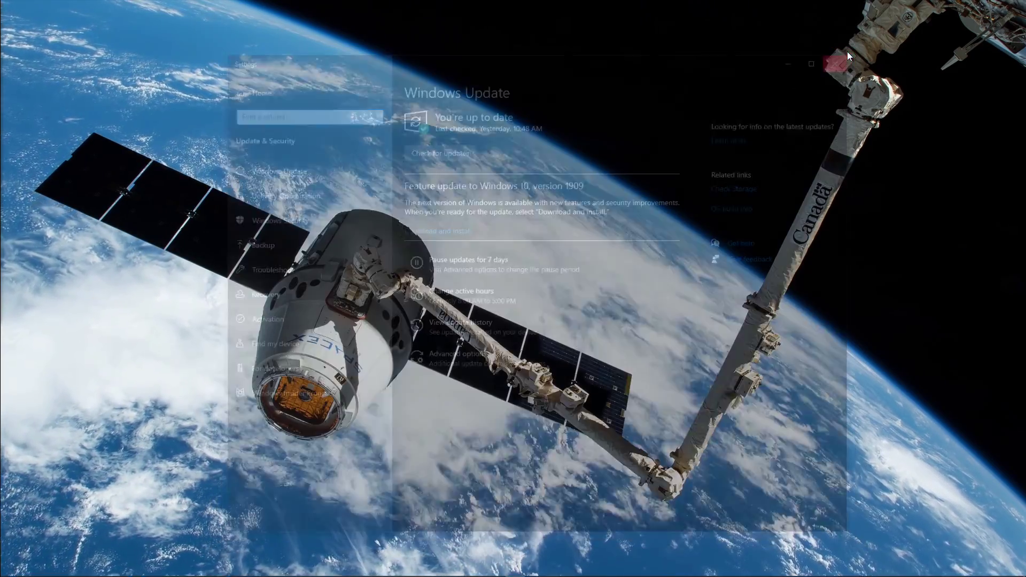